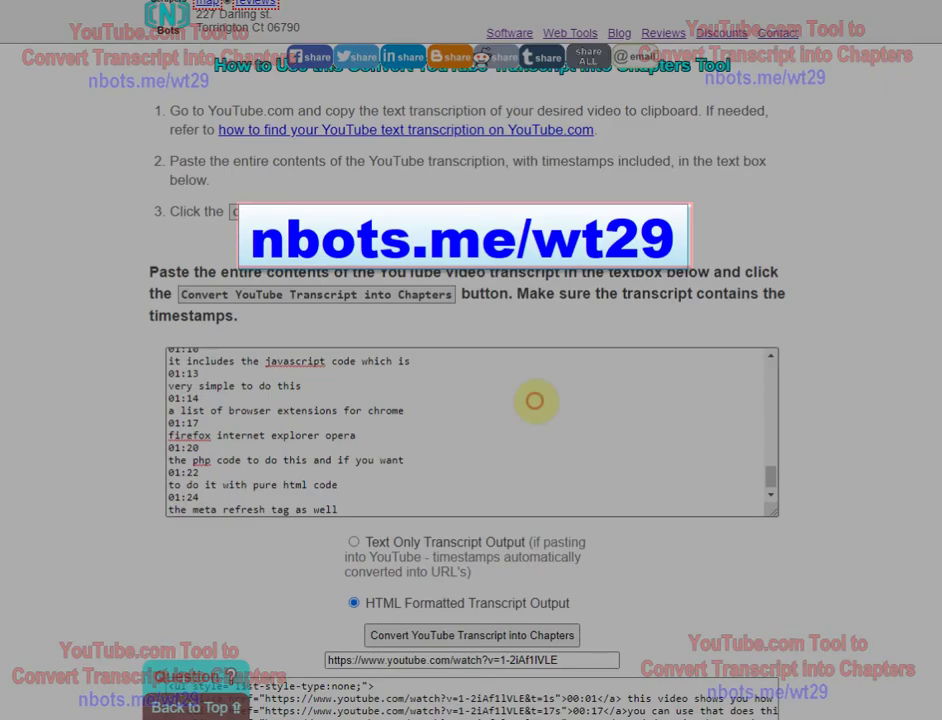
Clear the old transcript and scroll down to the empty Paste YouTube Transcript Here box
click(537, 400)
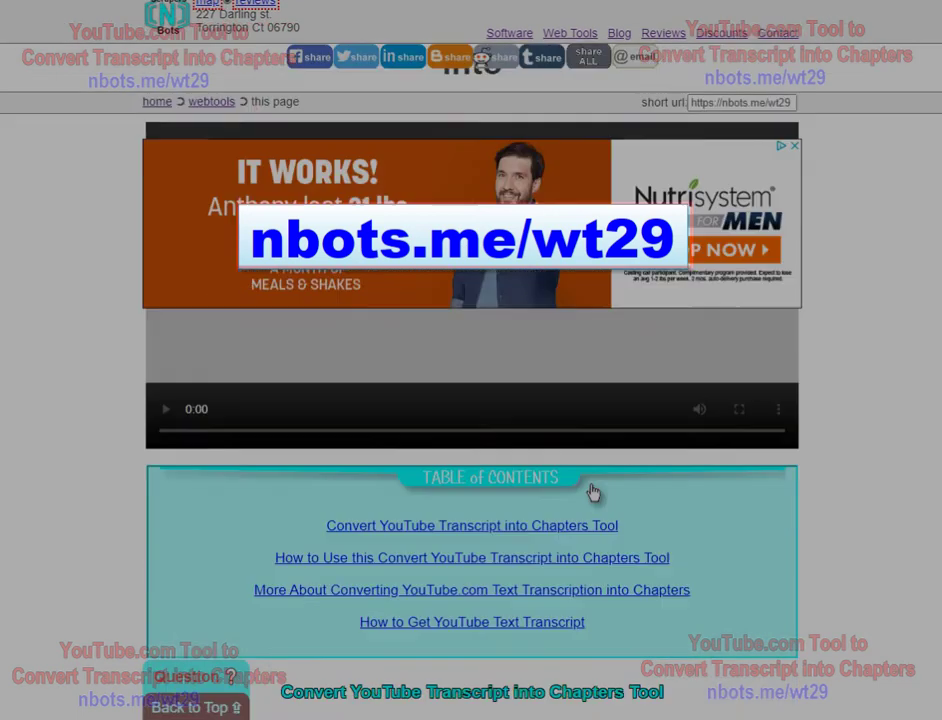
scroll(593, 453, down, 2)
scroll(595, 275, down, 3)
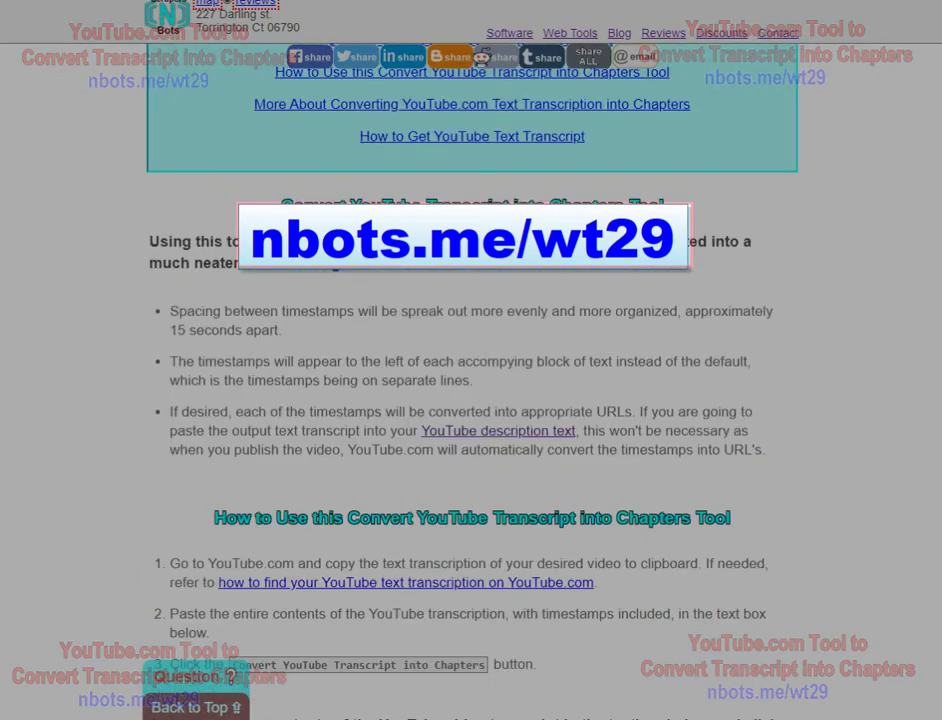
scroll(471, 400, down, 4)
scroll(471, 400, down, 2)
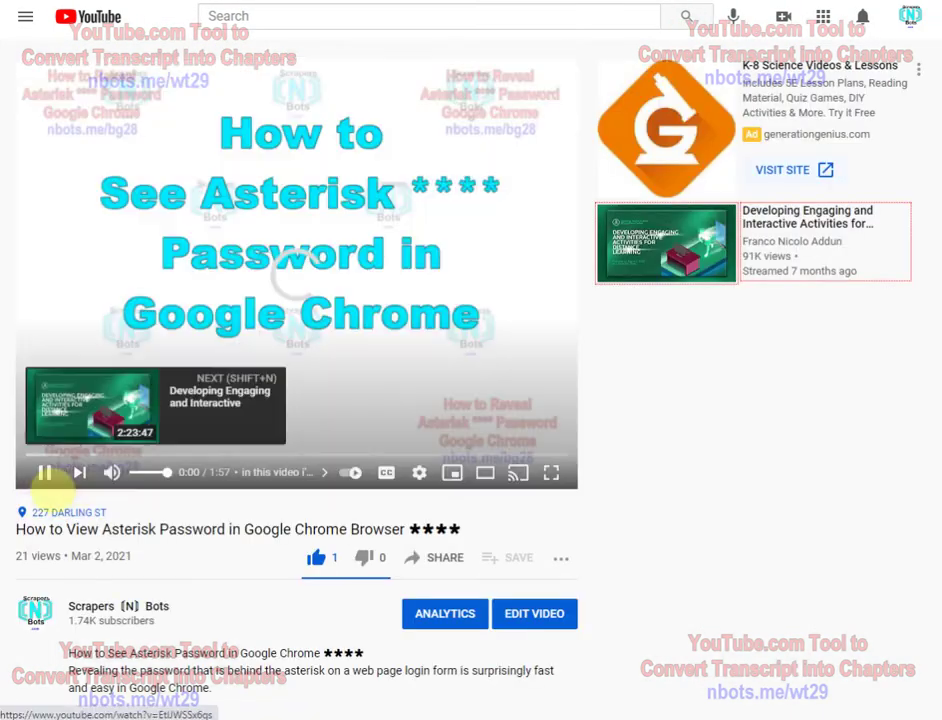
Pause the Asterisk Password video and bring up its more-actions menu
click(44, 472)
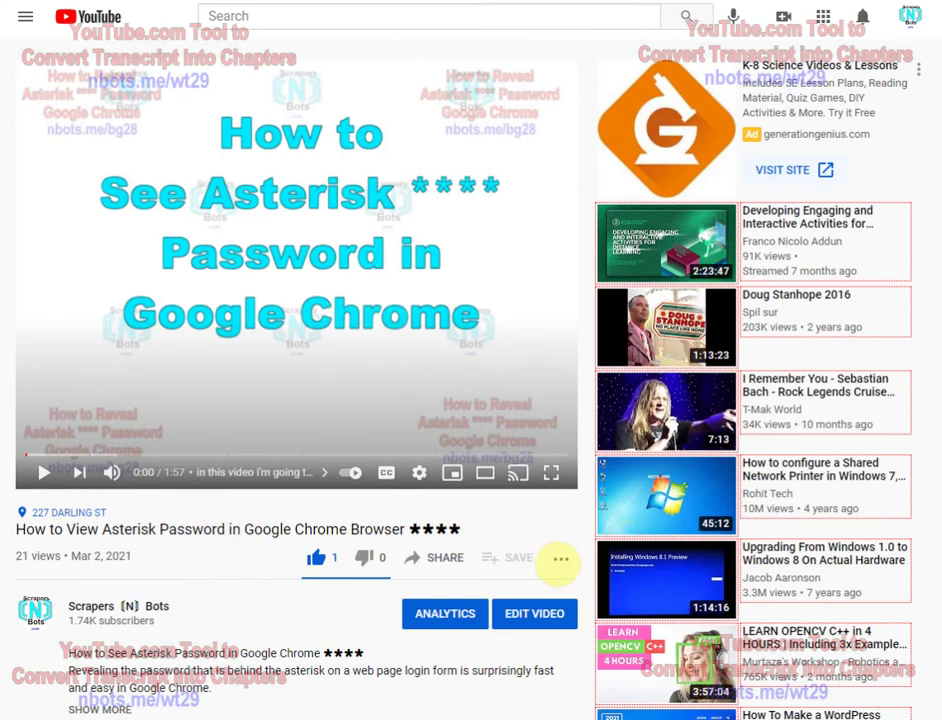
click(561, 561)
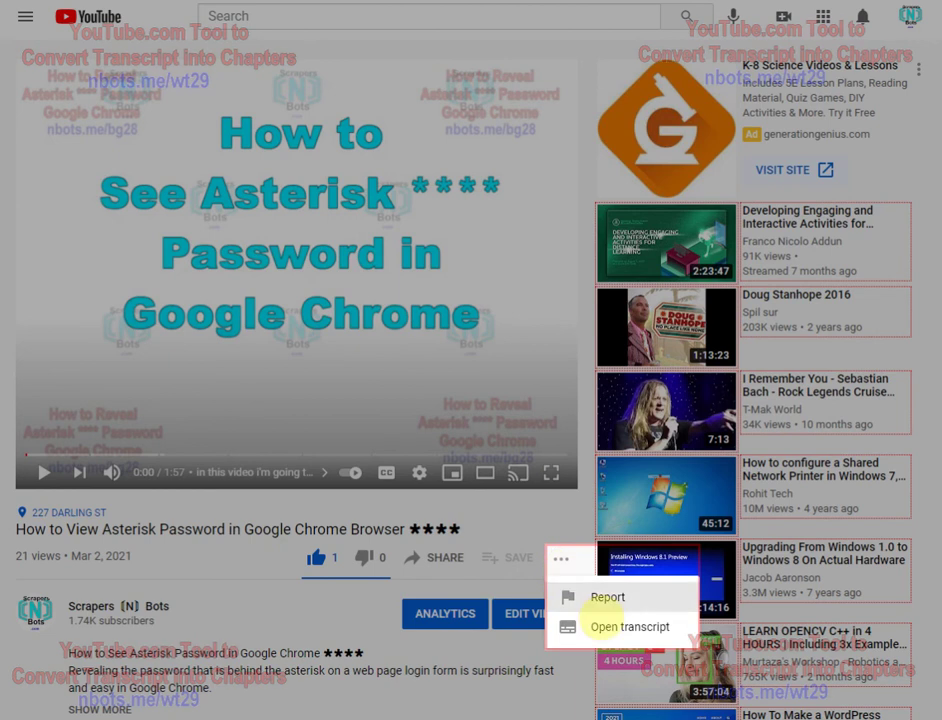
Show the video's transcript and scroll through it from 00:02 to 01:53
click(612, 624)
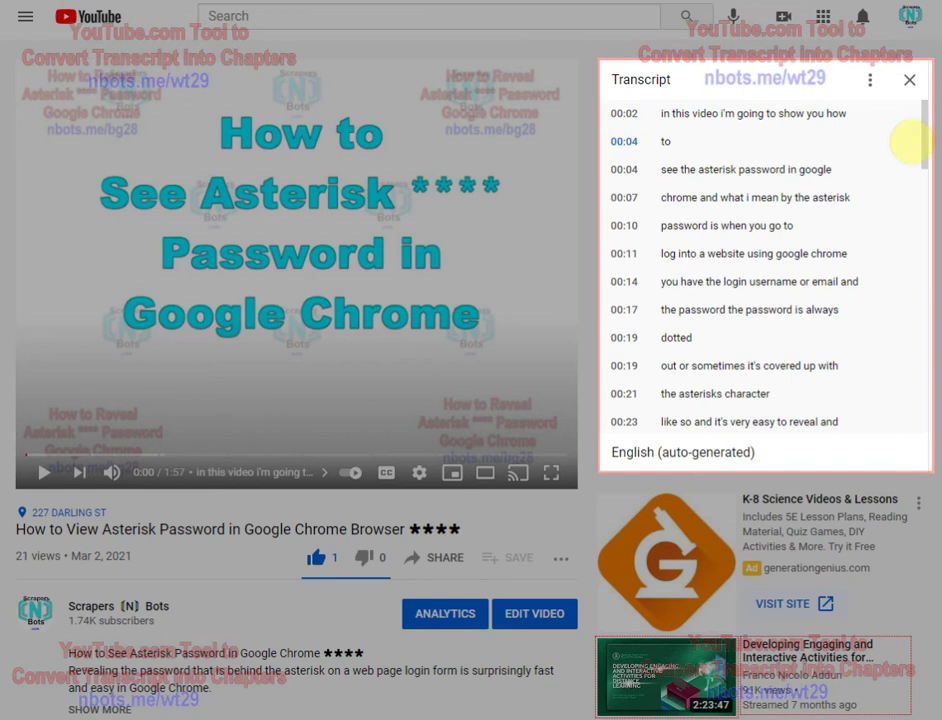
drag(922, 116, 924, 246)
scroll(652, 168, up, 10)
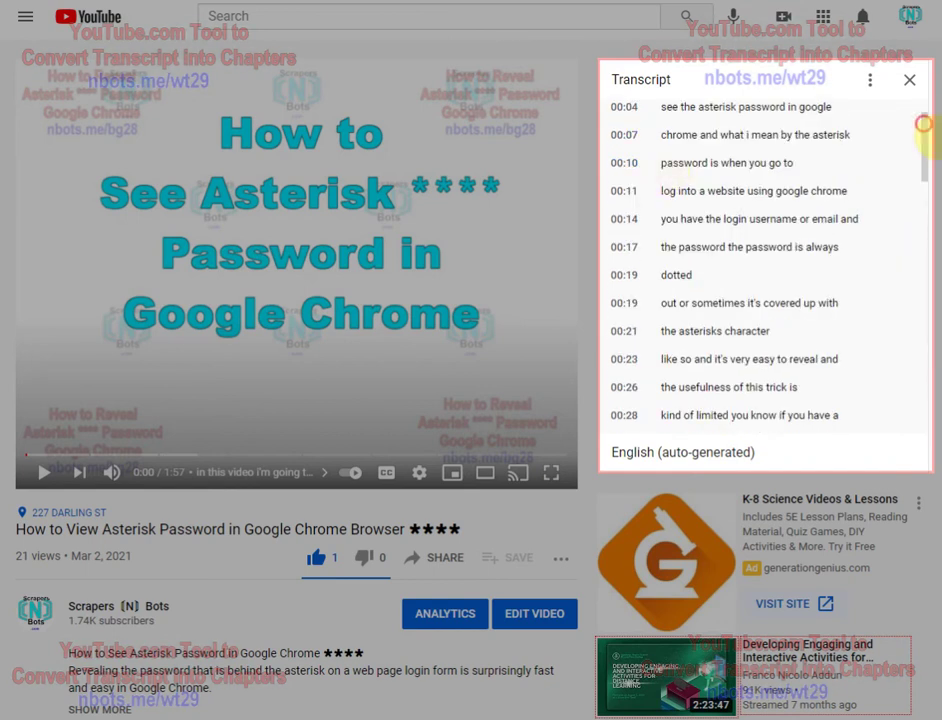
scroll(925, 125, up, 1)
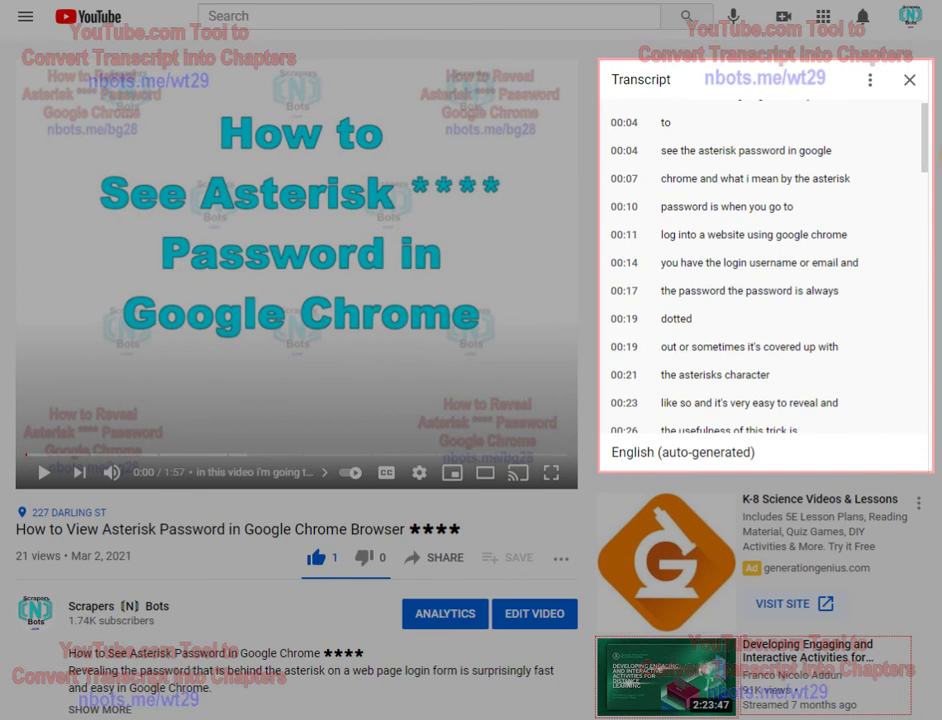
mouse_move(925, 126)
mouse_down()
mouse_move(927, 444)
mouse_move(926, 422)
mouse_up()
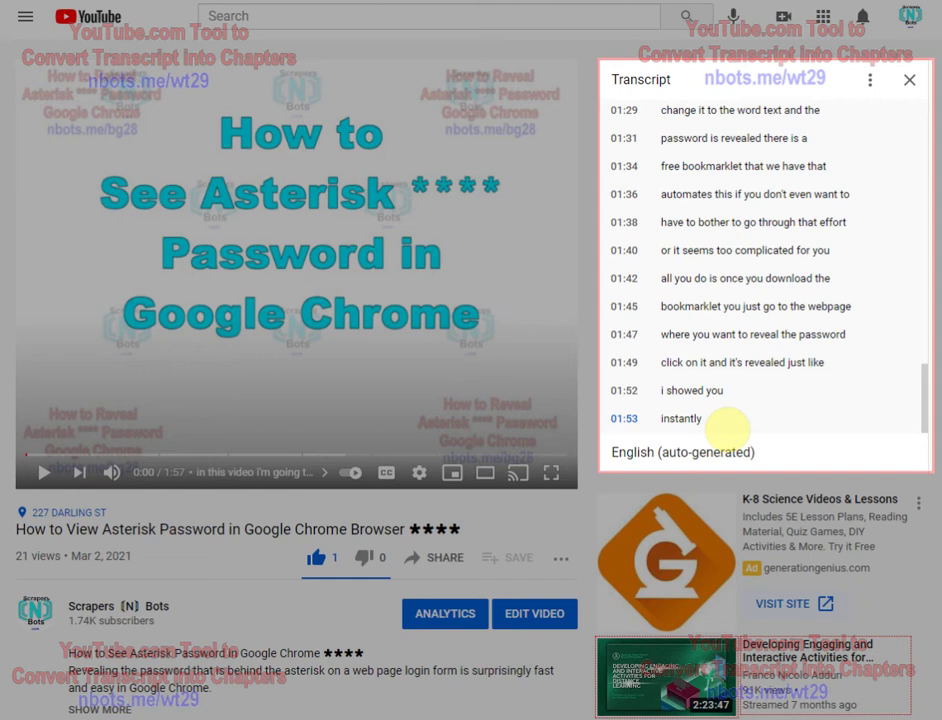
drag(654, 421, 644, 263)
scroll(660, 250, up, 5)
scroll(740, 225, up, 5)
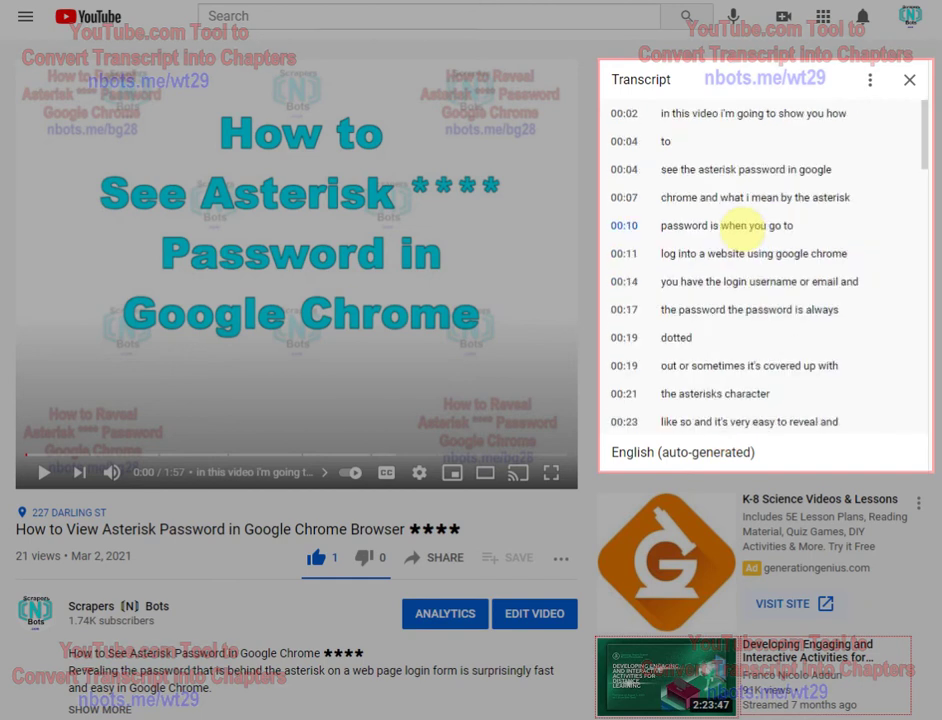
Select and copy the entire timestamped transcript from the Transcript panel
shift+click(611, 113)
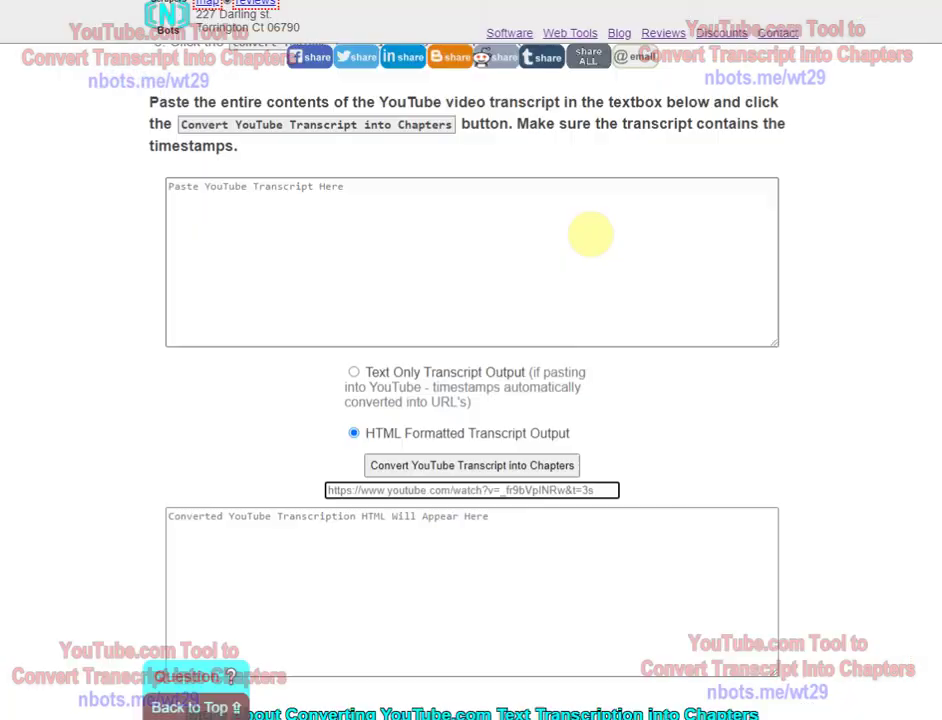
click(561, 225)
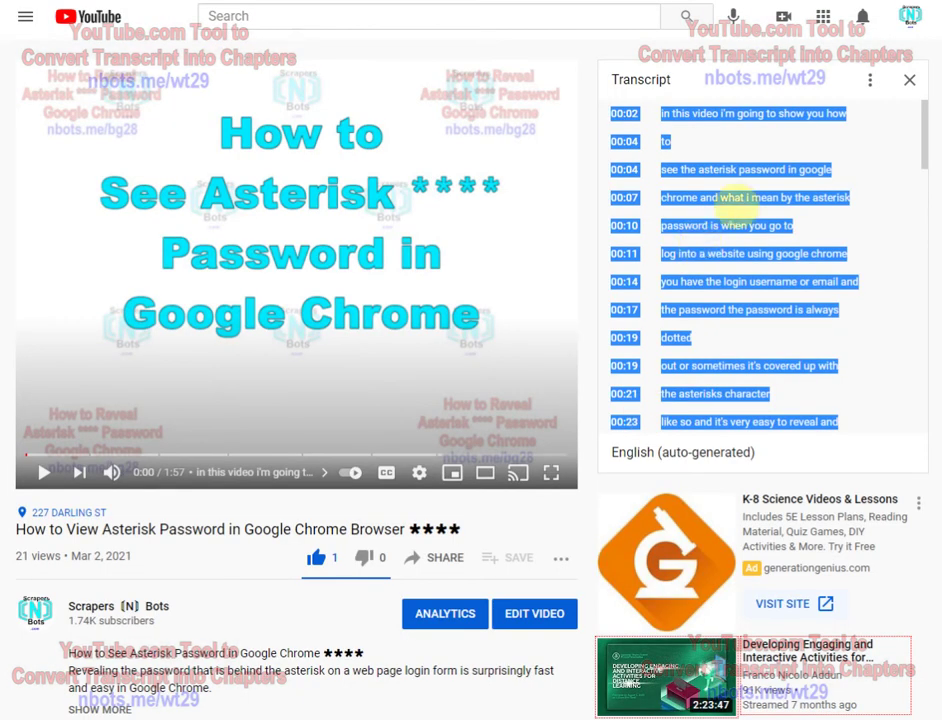
click(758, 143)
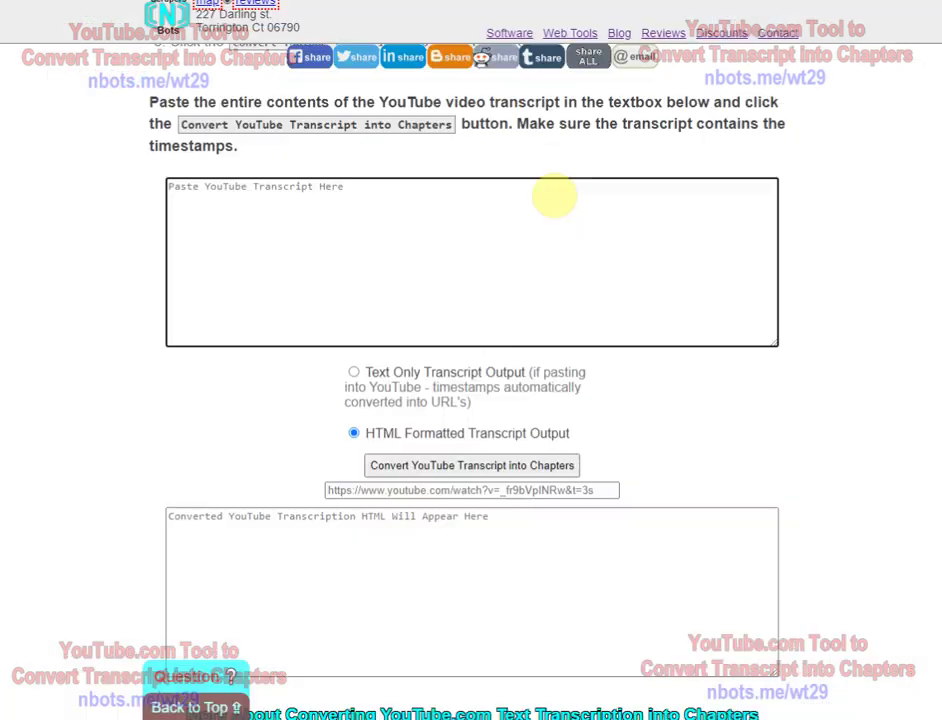
Paste the copied transcript into the Paste YouTube Transcript Here box
click(553, 195)
key(ctrl+v)
drag(778, 314, 792, 197)
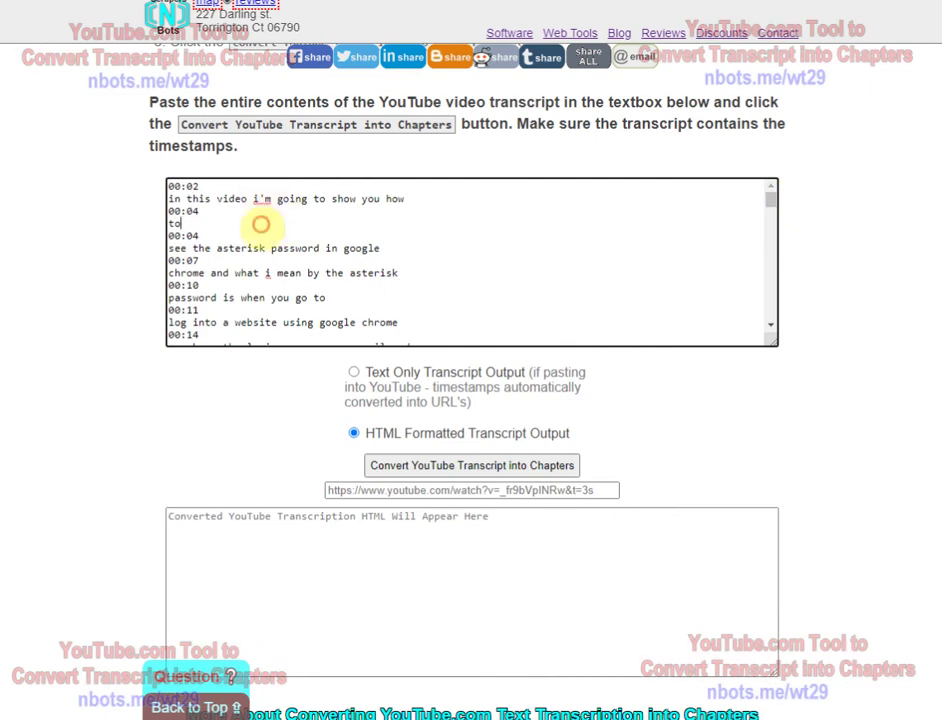
Fix the line breaks so the 00:10 and 00:11 timestamps sit on their own lines
click(246, 260)
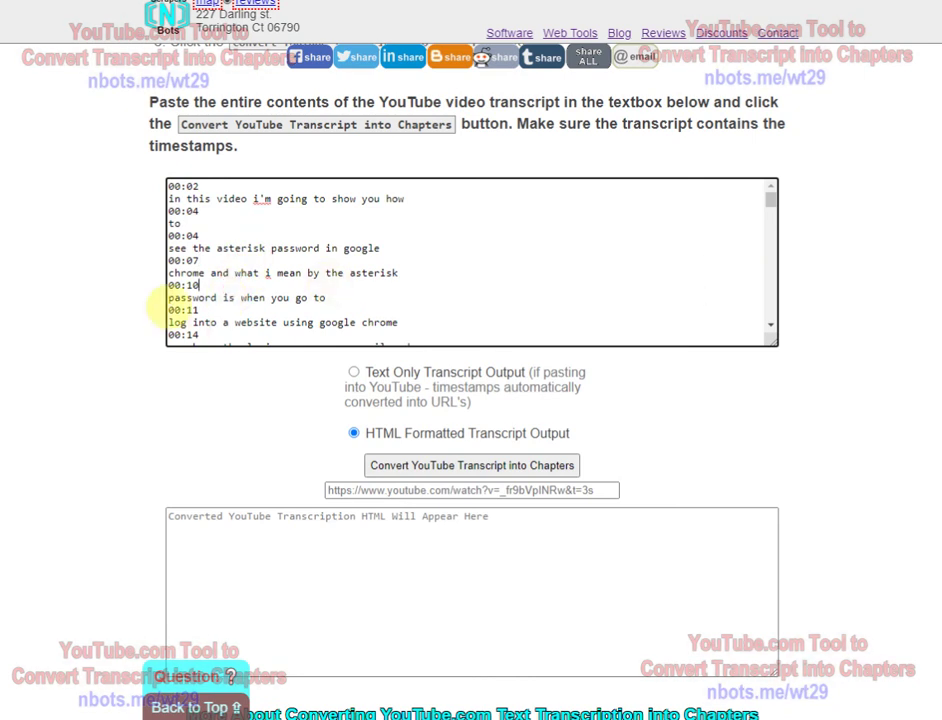
click(169, 310)
key(BackSpace)
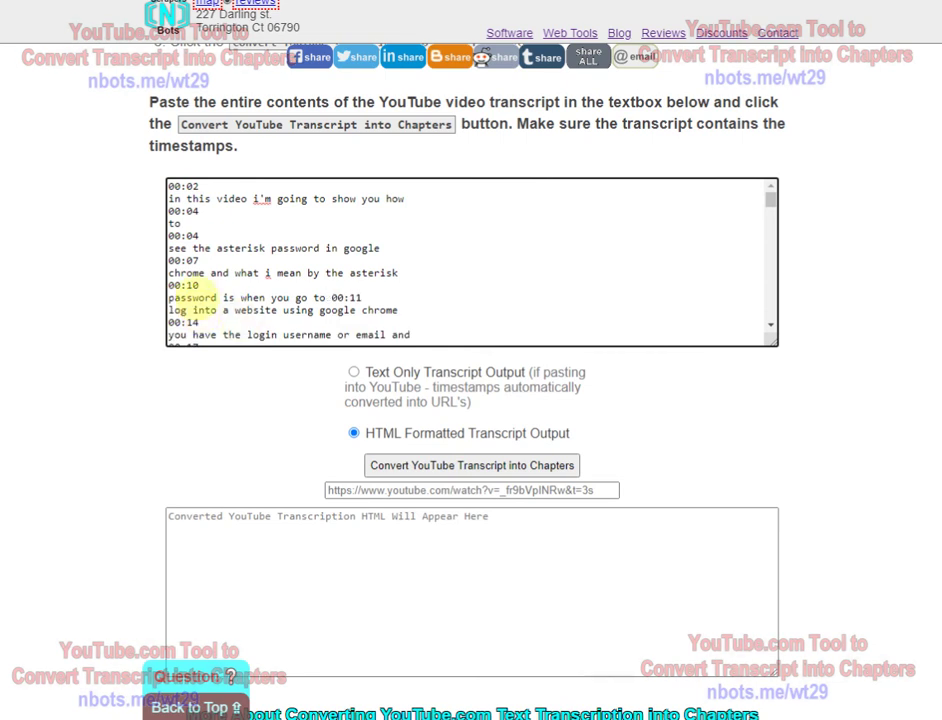
click(168, 297)
key(BackSpace)
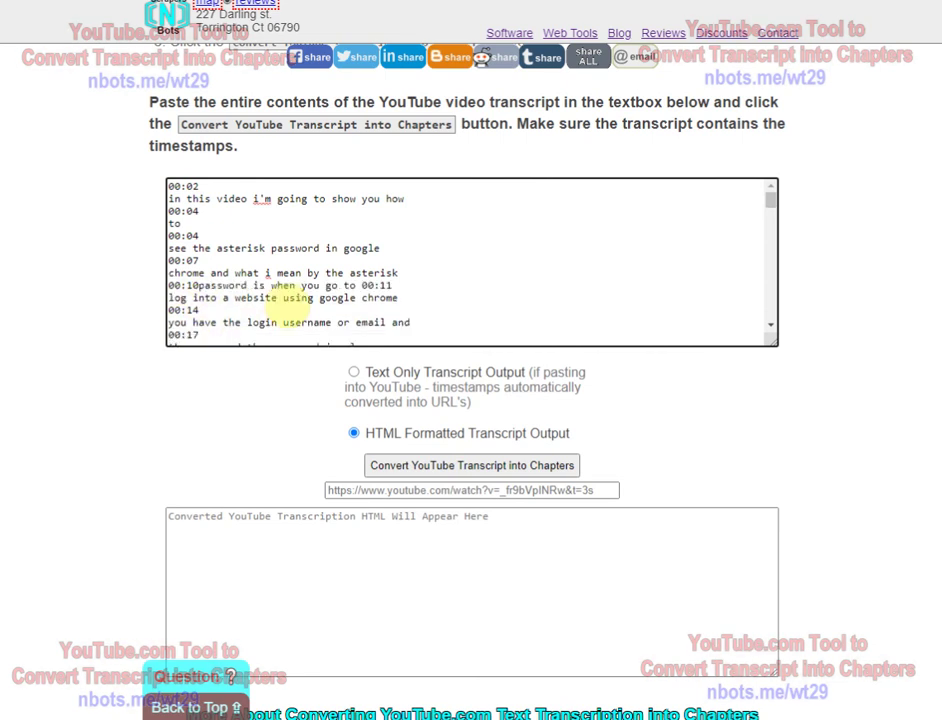
click(362, 285)
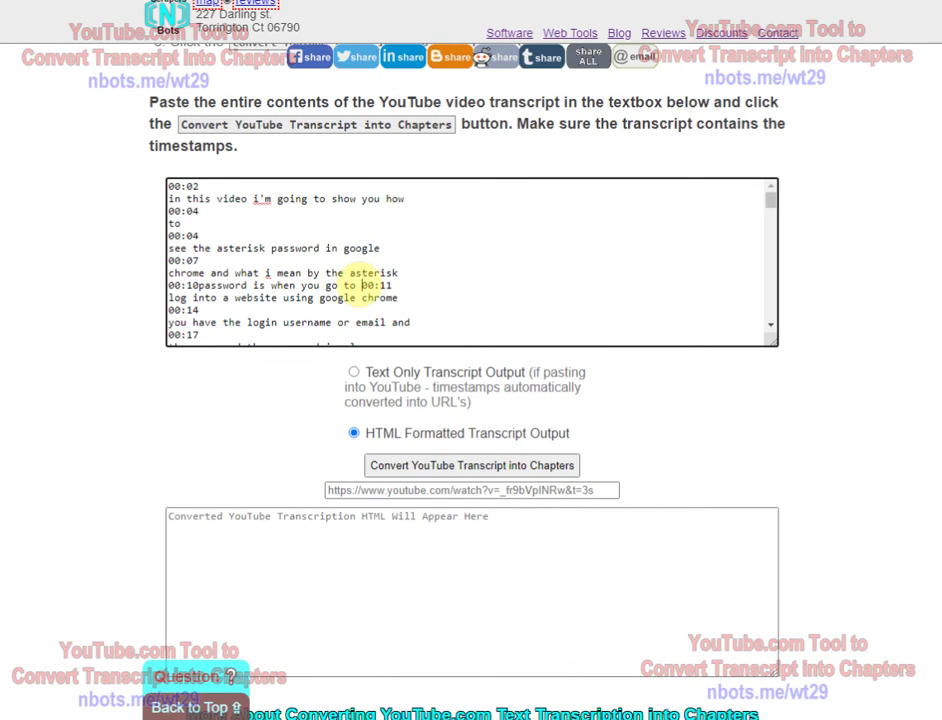
key(Return)
click(198, 285)
key(Return)
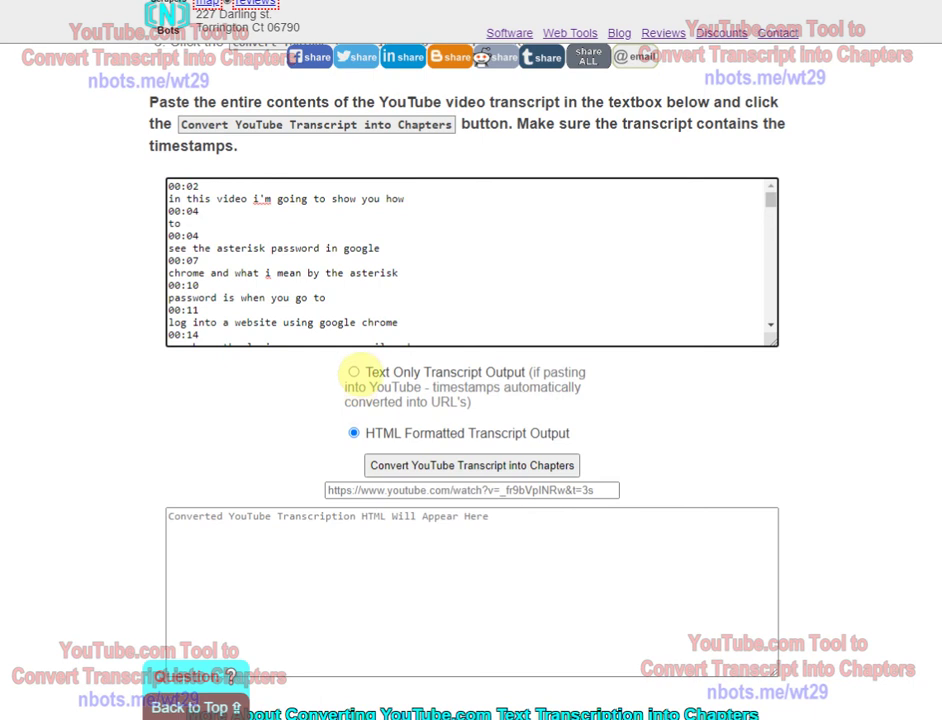
Choose Text Only output, remove the old chapter output, and review the pasted transcript
click(356, 375)
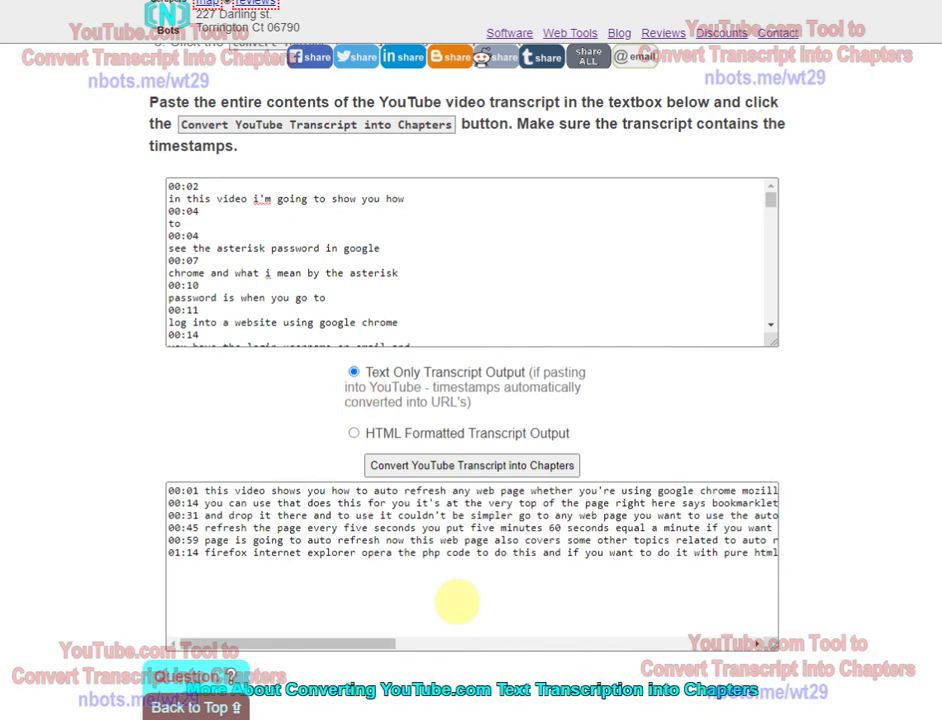
click(456, 596)
key(ctrl+x)
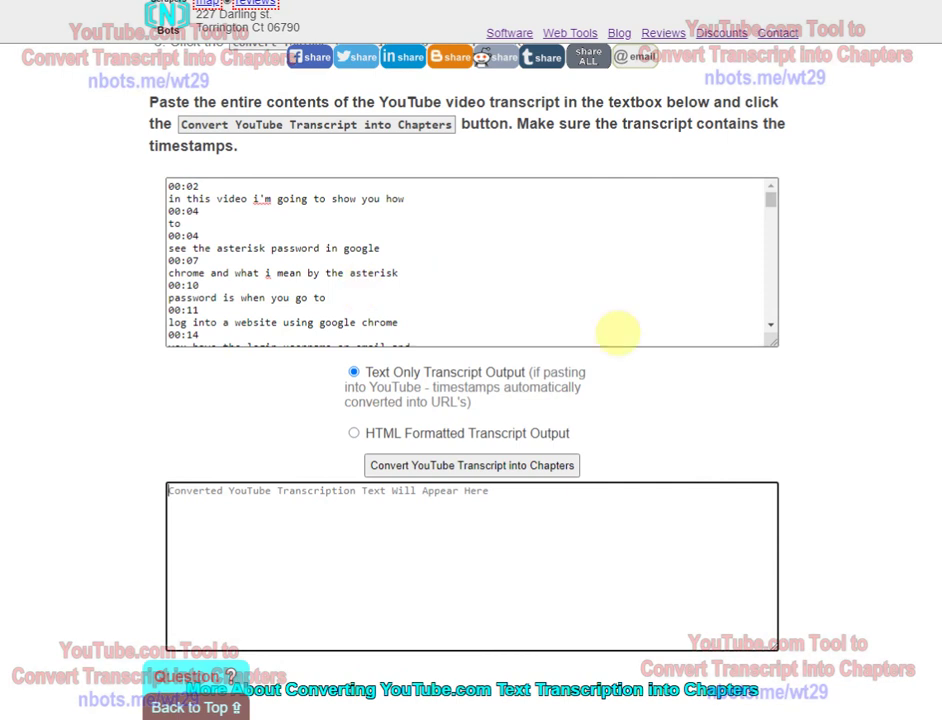
scroll(903, 382, down, 1)
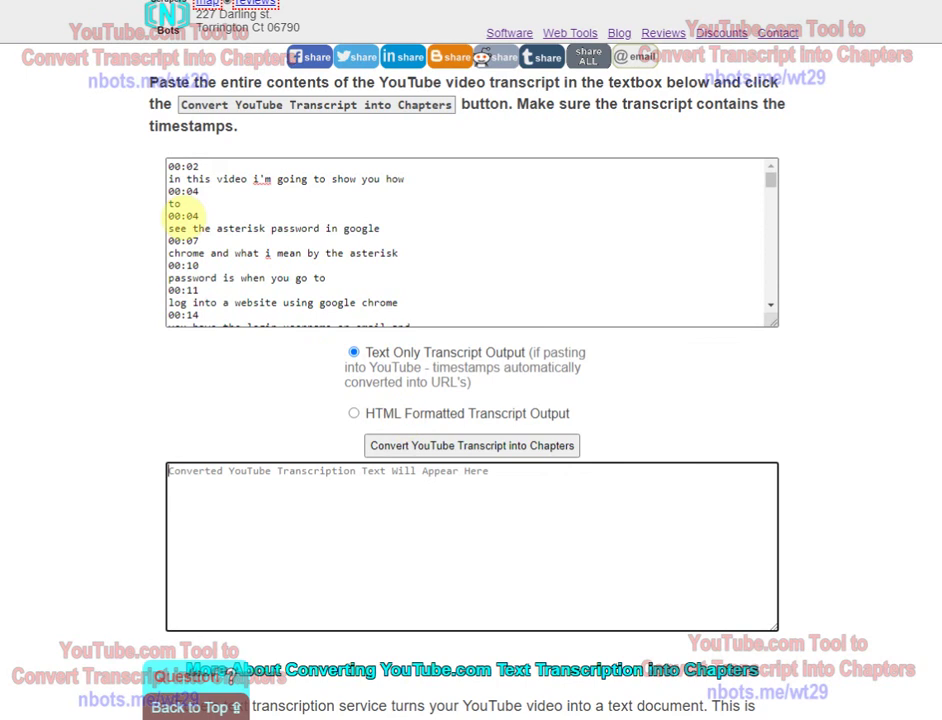
mouse_move(776, 186)
mouse_down()
mouse_move(753, 337)
mouse_move(770, 263)
mouse_move(772, 179)
mouse_up()
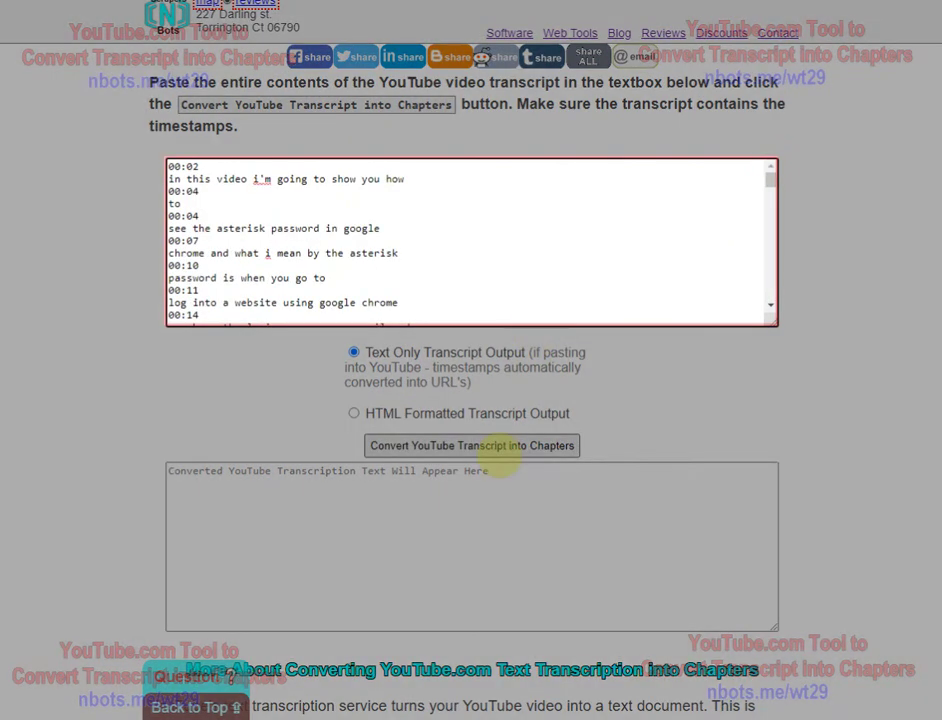
Convert the transcript into eight plain-text chapter lines, 00:02 to 01:45, and select them
click(498, 455)
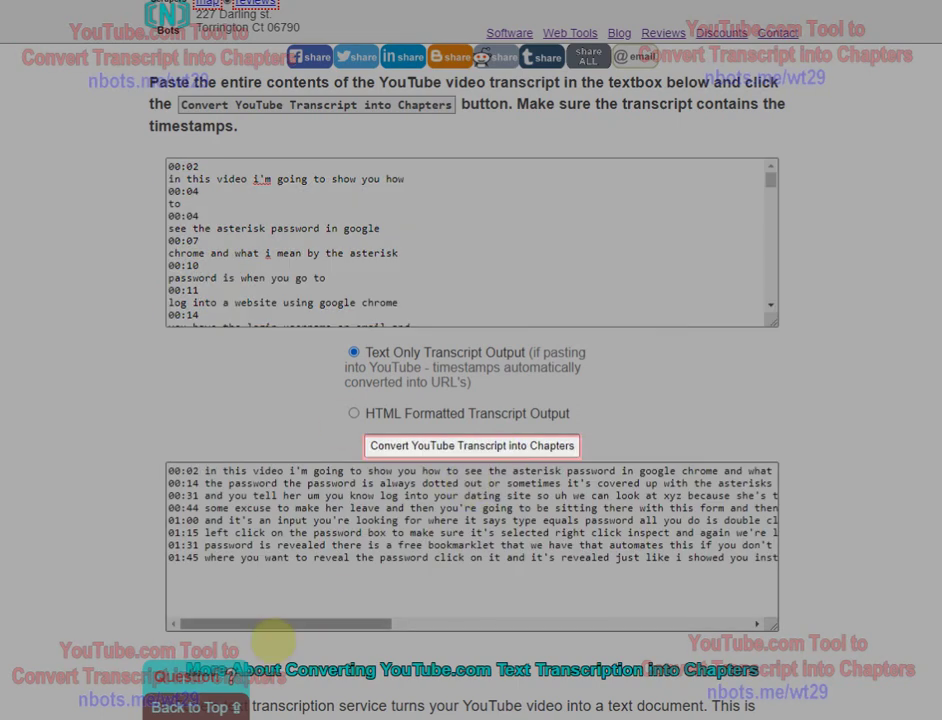
click(195, 568)
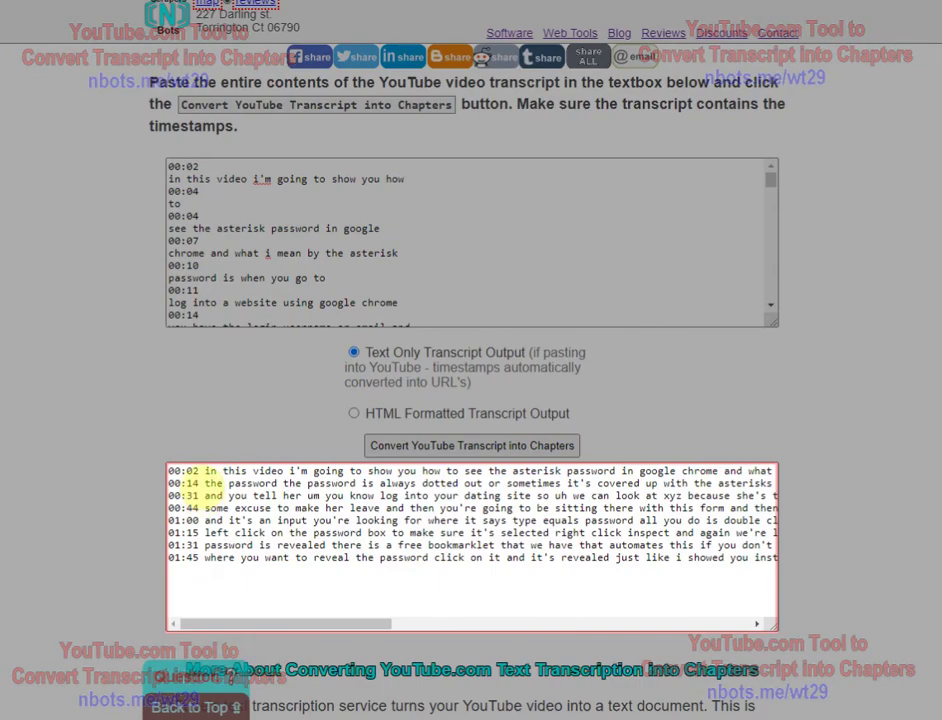
drag(235, 628, 410, 628)
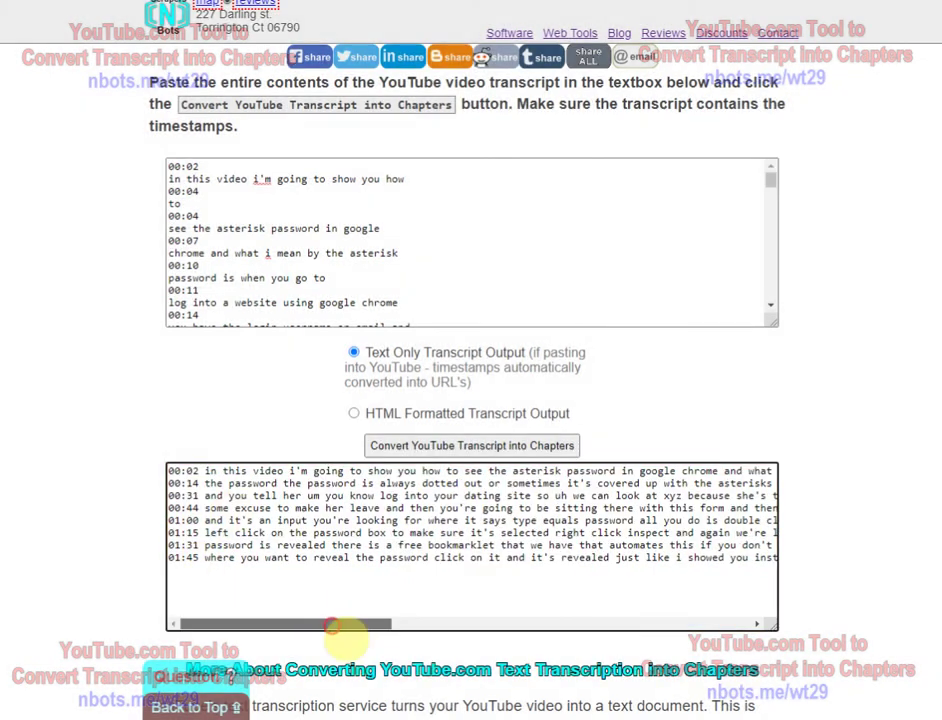
mouse_move(333, 627)
mouse_down()
mouse_move(669, 627)
mouse_move(757, 616)
mouse_move(396, 622)
mouse_up()
drag(340, 597, 193, 611)
key(ctrl+a)
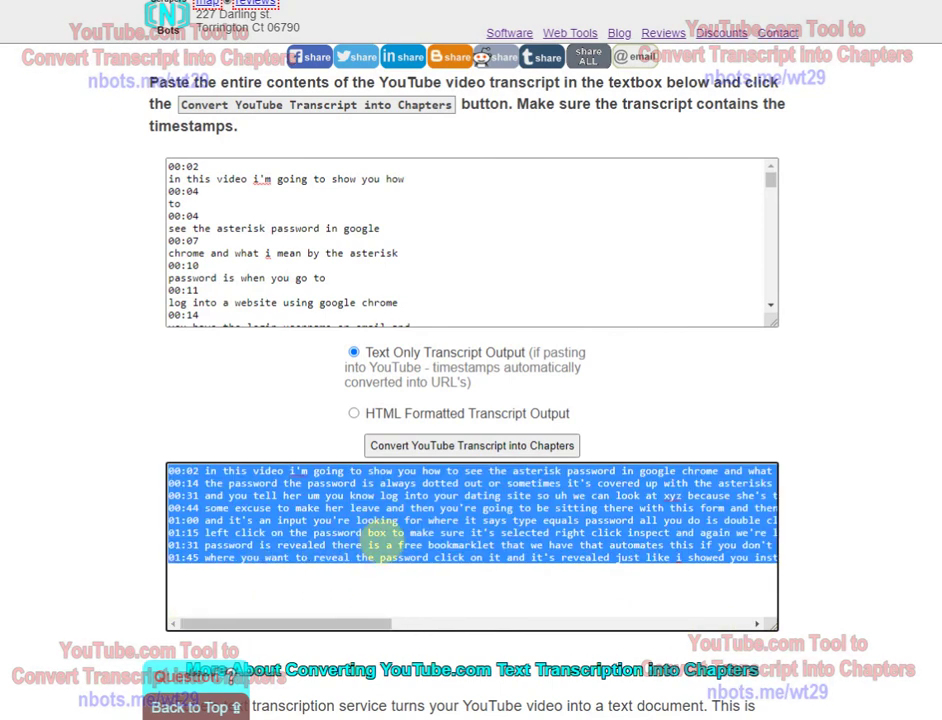
click(378, 534)
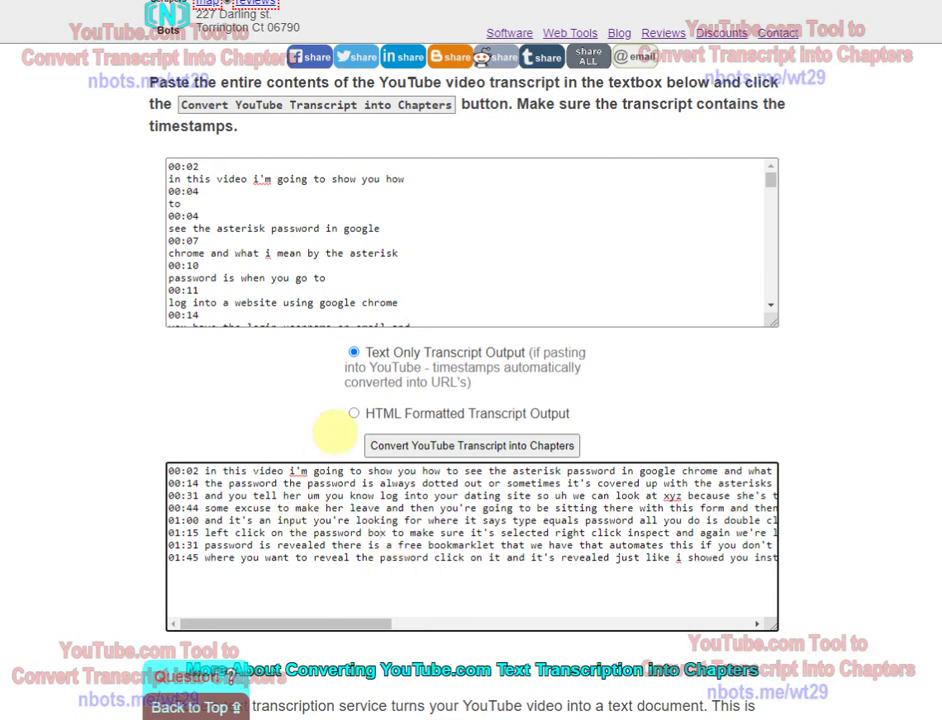
Switch the output to HTML Formatted timestamp links and go to the YouTube URL field
key(ctrl+a)
click(282, 558)
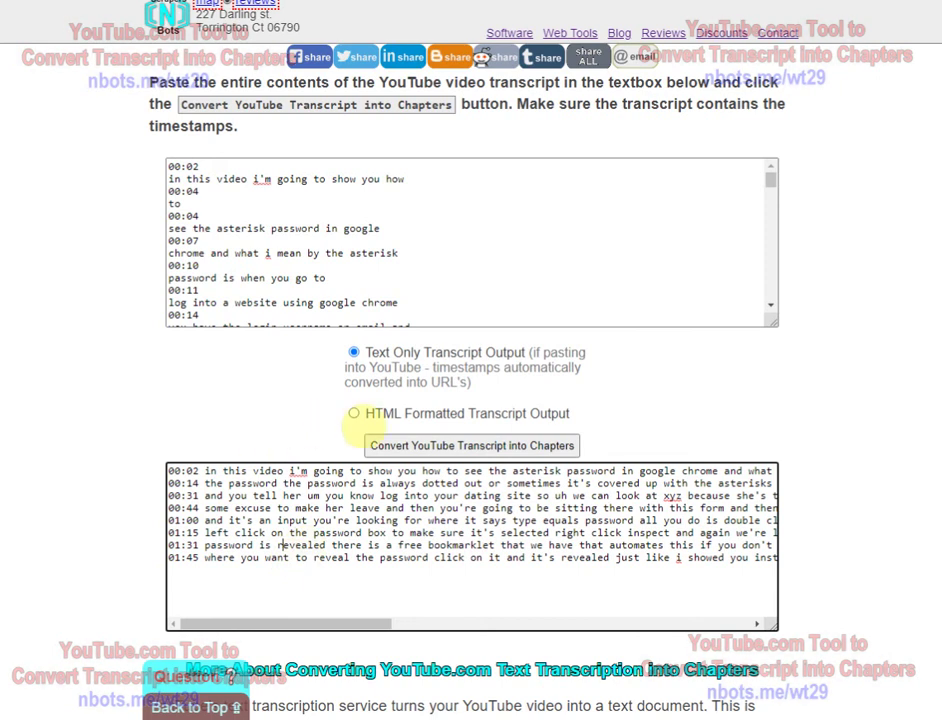
click(353, 413)
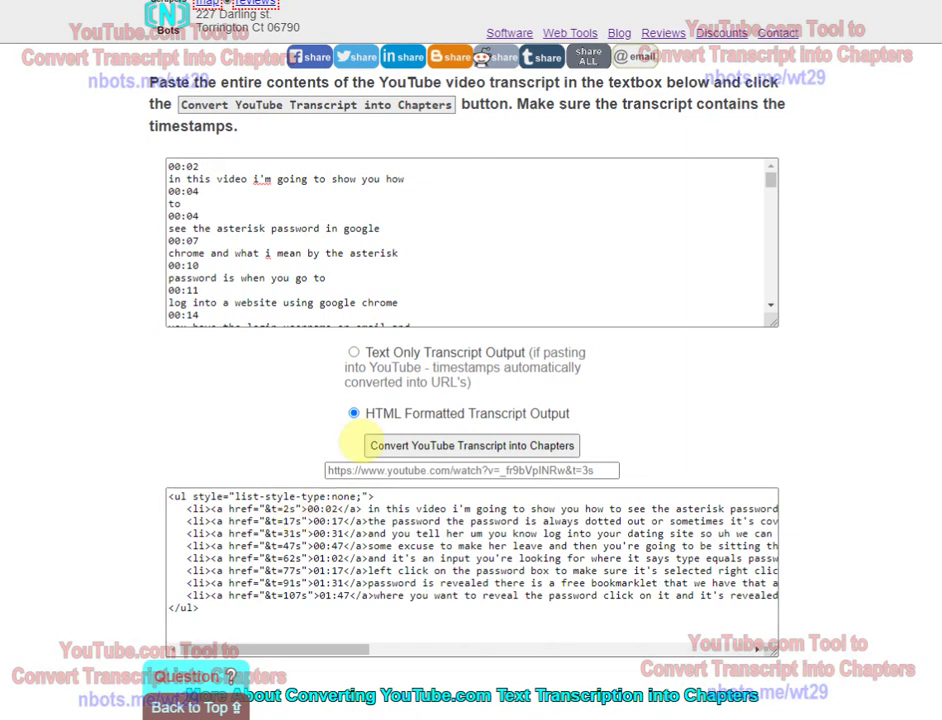
click(340, 470)
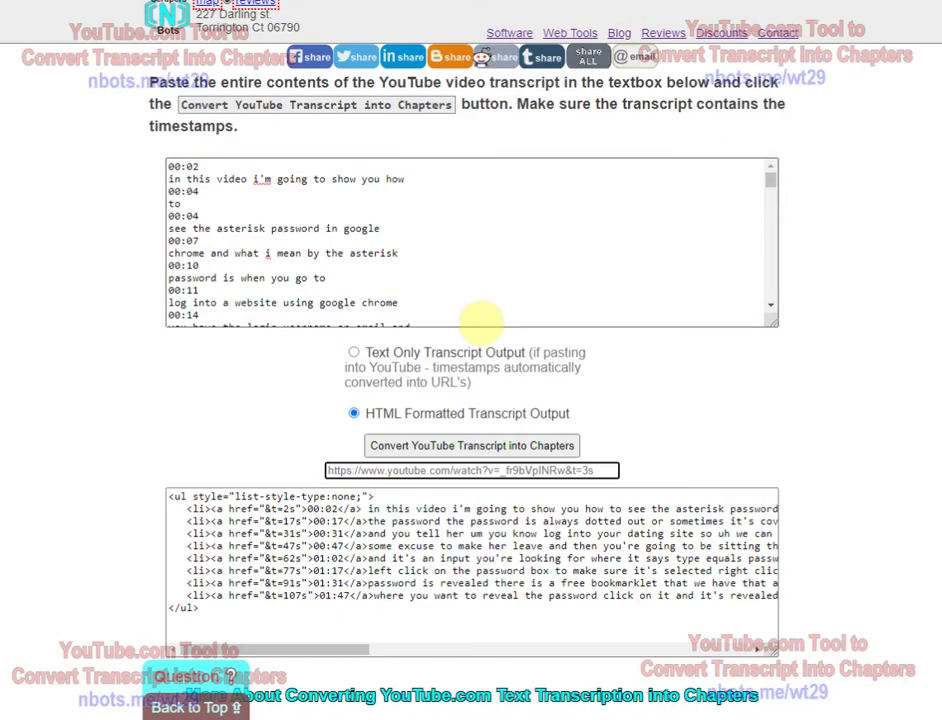
Point the HTML chapter links at video wM6AT_WpGxY and select the resulting HTML
key(ctrl+v)
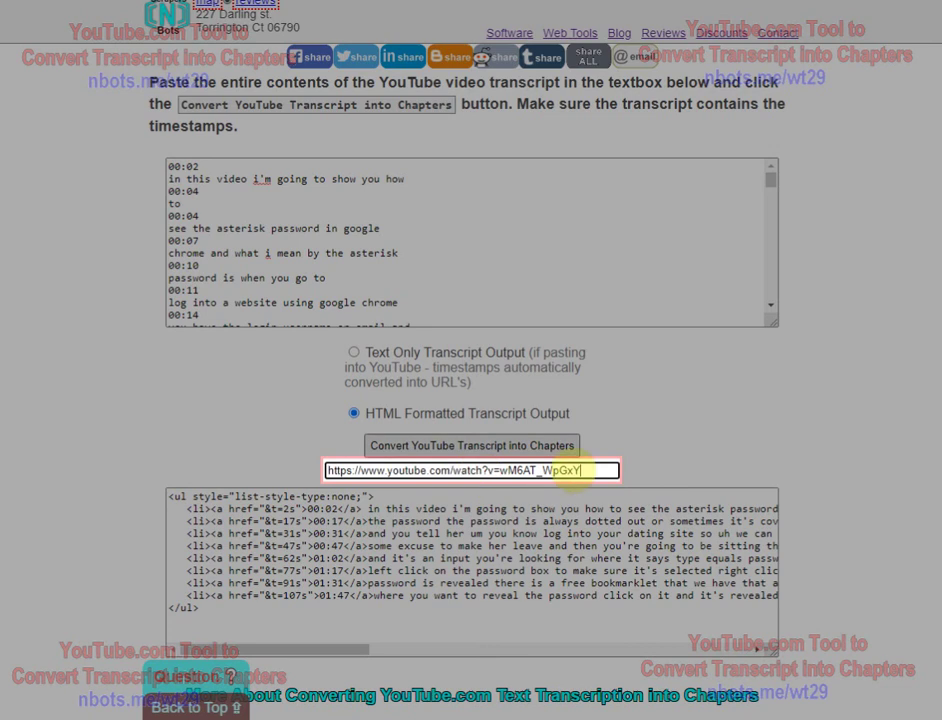
click(485, 500)
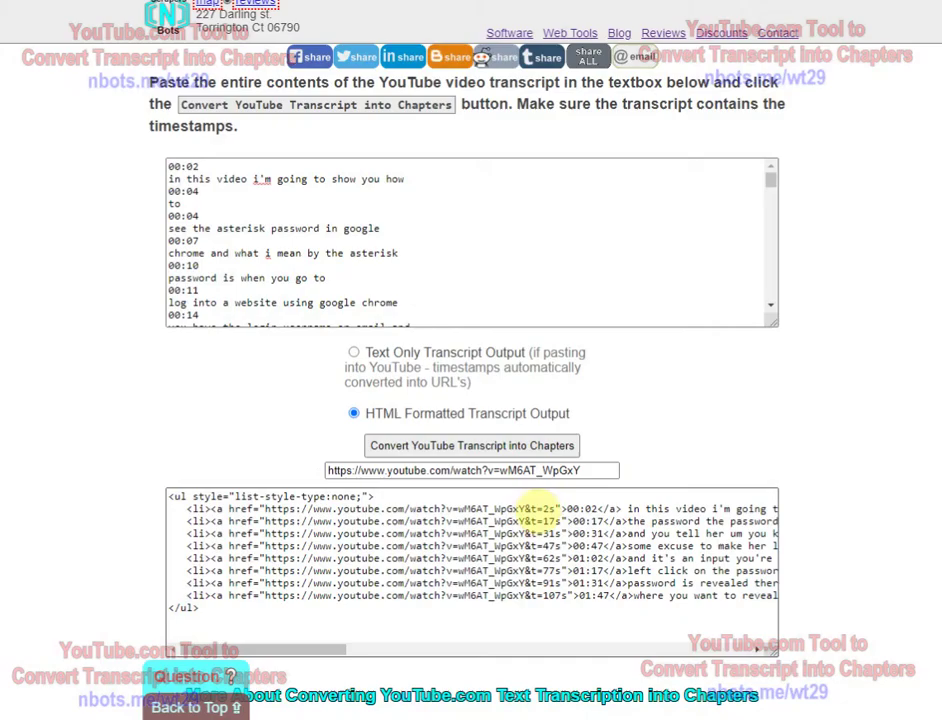
drag(345, 651, 362, 651)
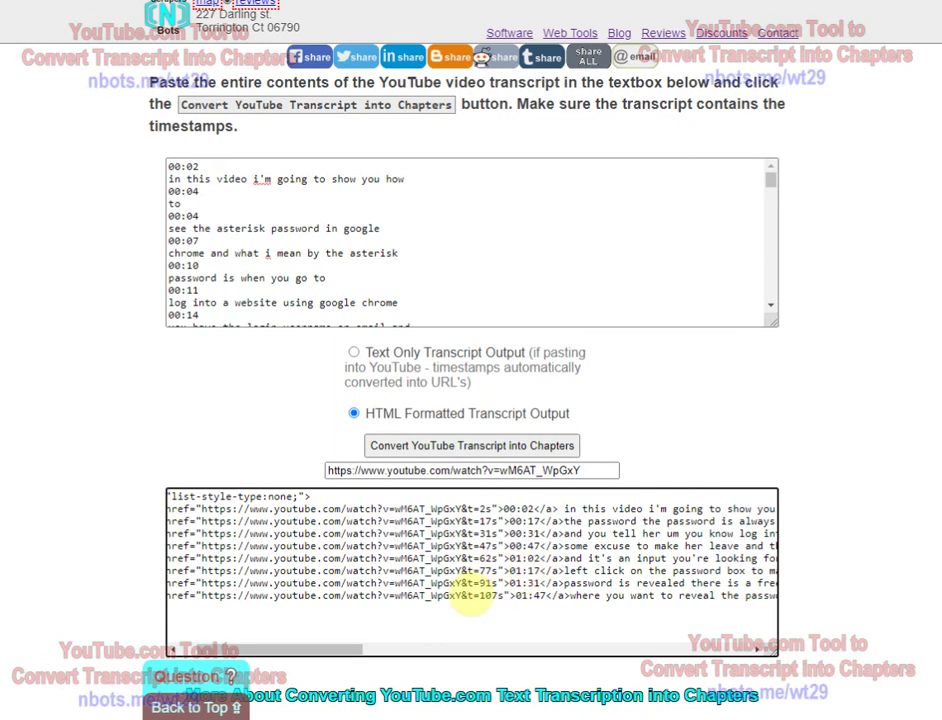
mouse_move(225, 649)
mouse_down()
mouse_move(575, 650)
mouse_move(189, 652)
mouse_up()
click(320, 599)
key(ctrl+a)
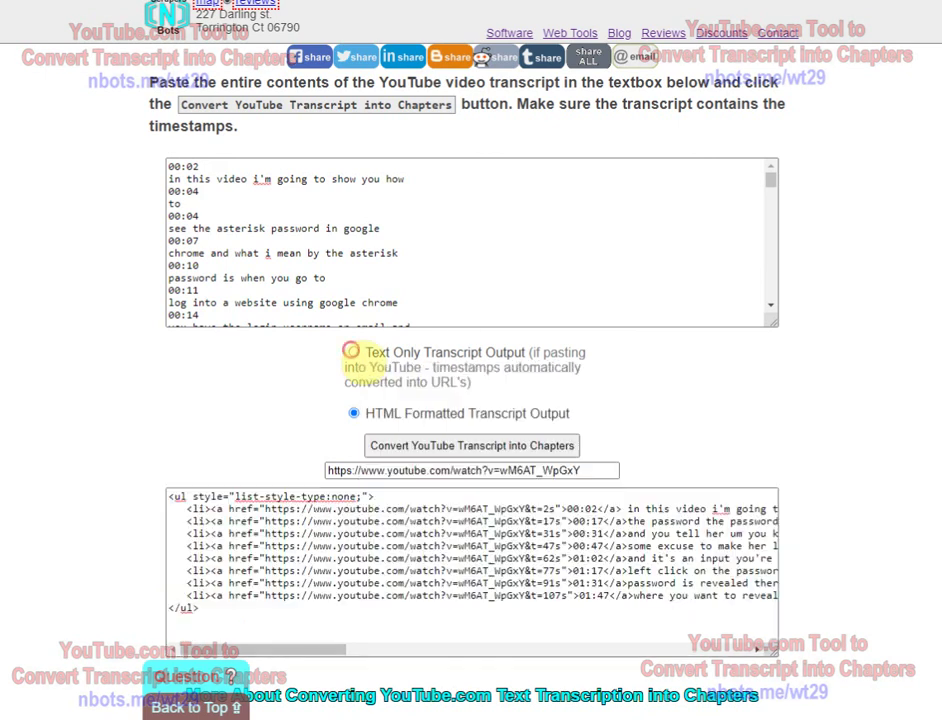
Toggle between Text Only and HTML Formatted output, ending on plain-text chapter lines
click(362, 353)
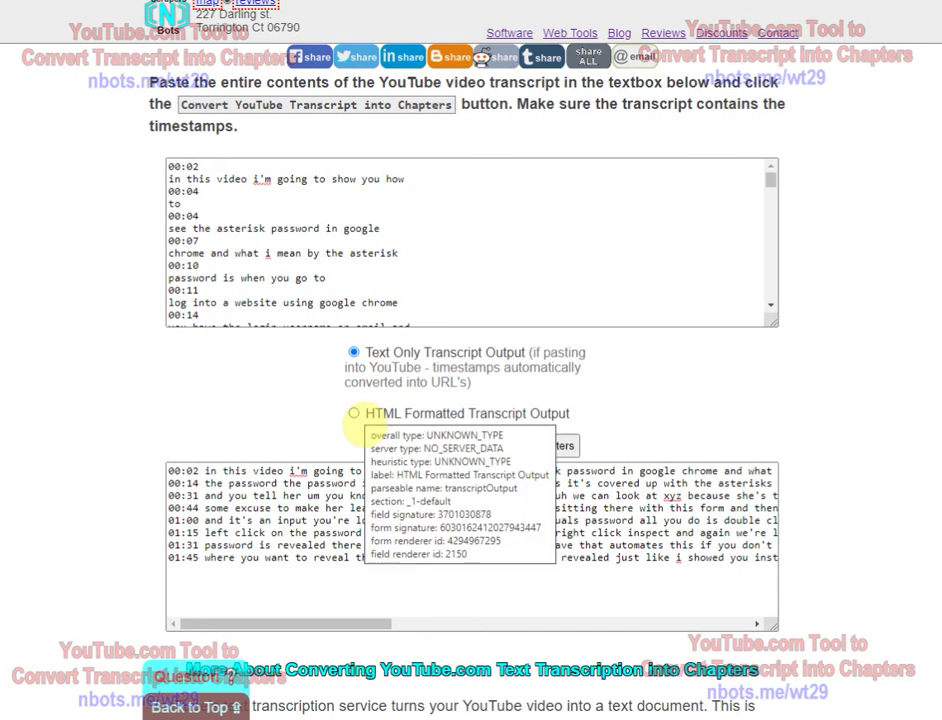
click(354, 413)
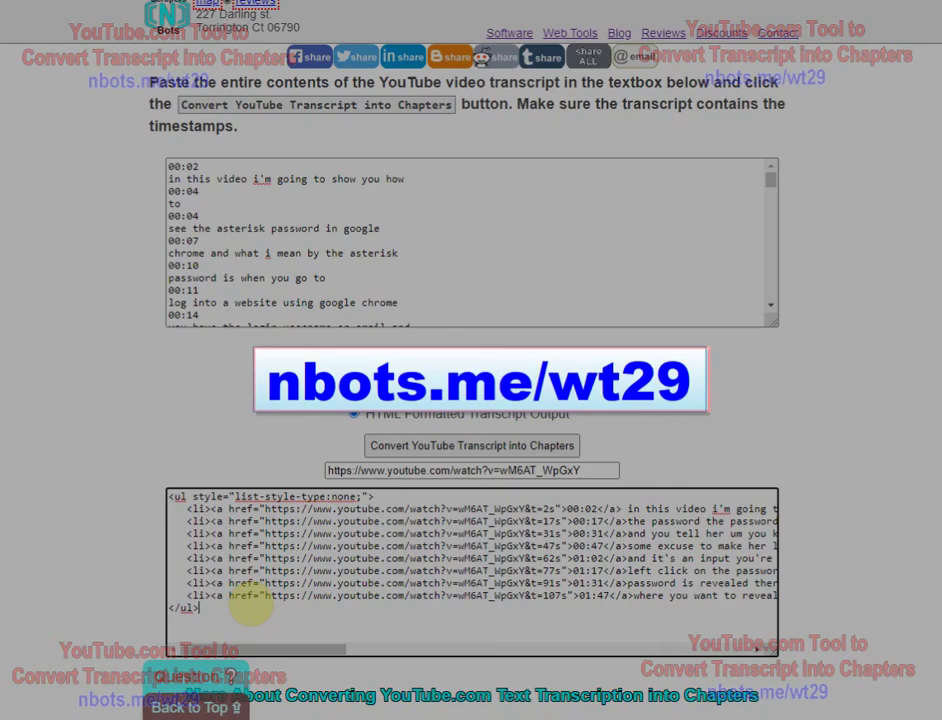
click(472, 445)
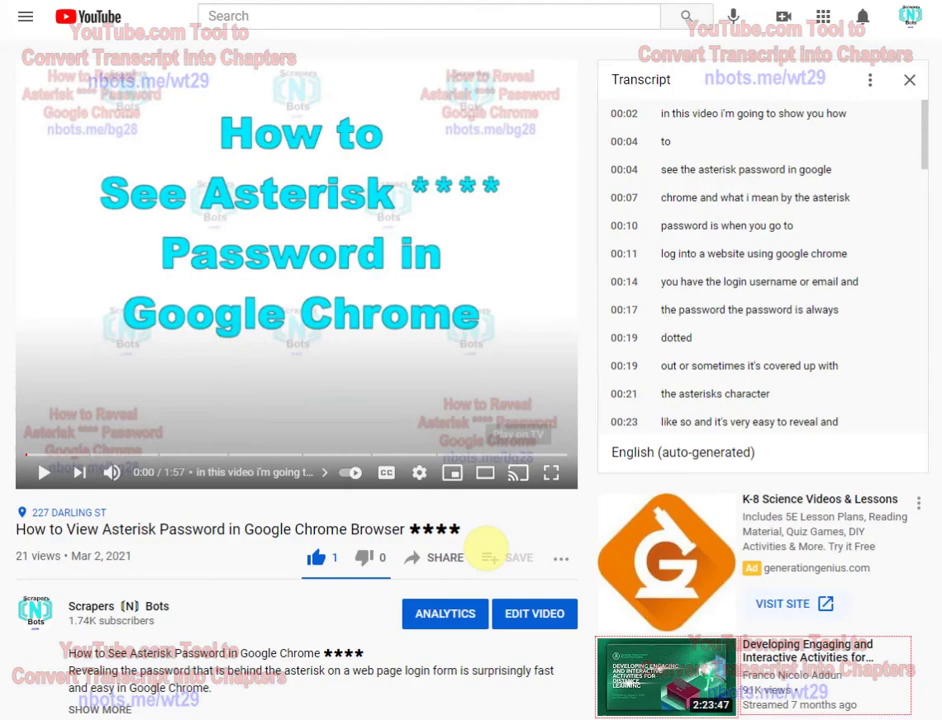
scroll(487, 550, down, 3)
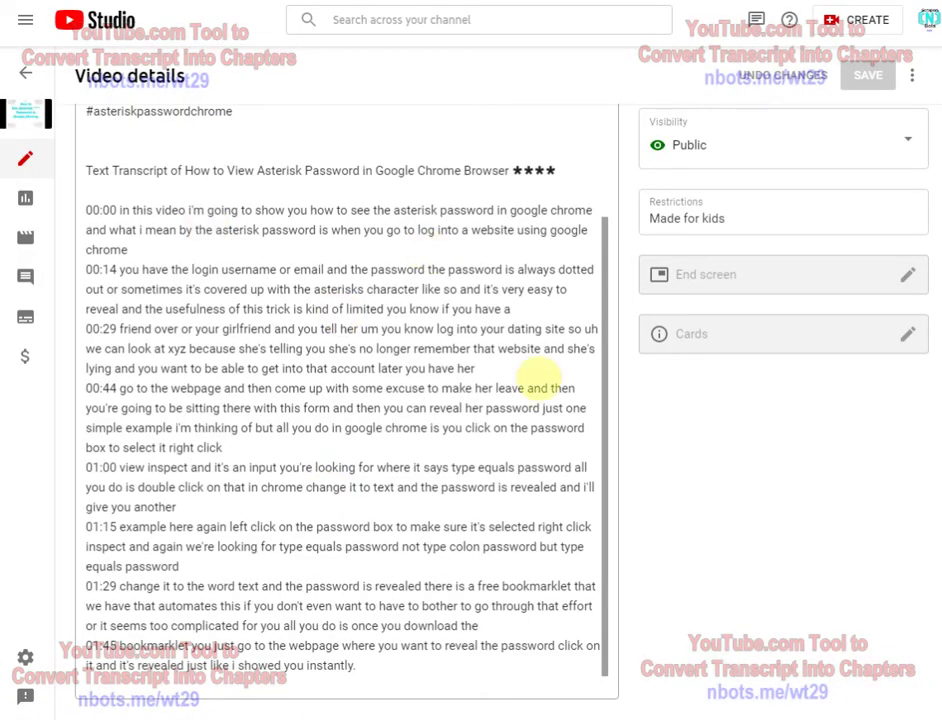
click(601, 429)
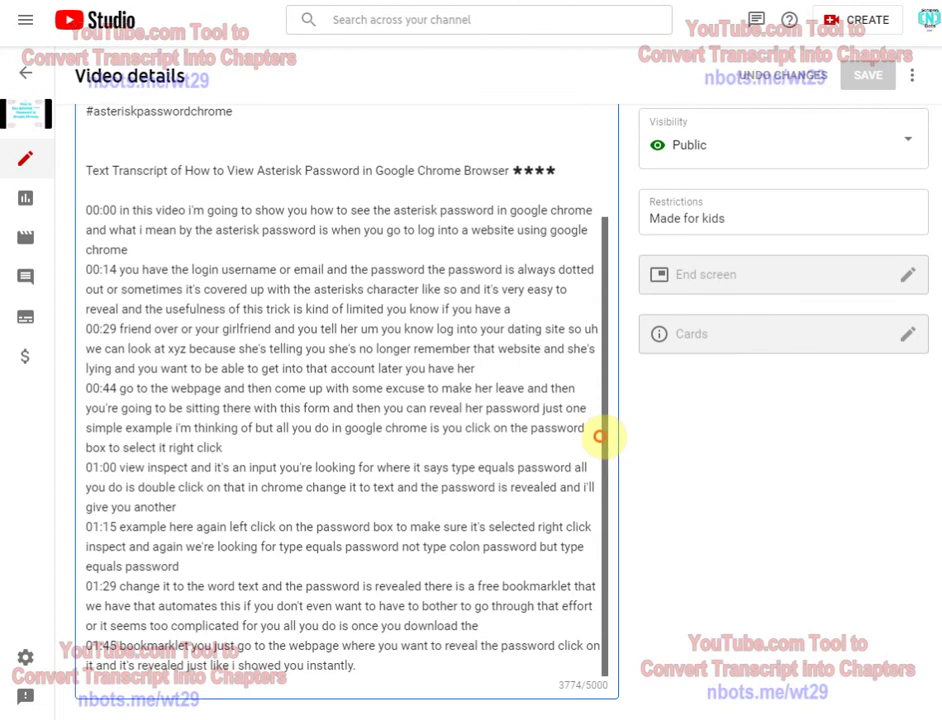